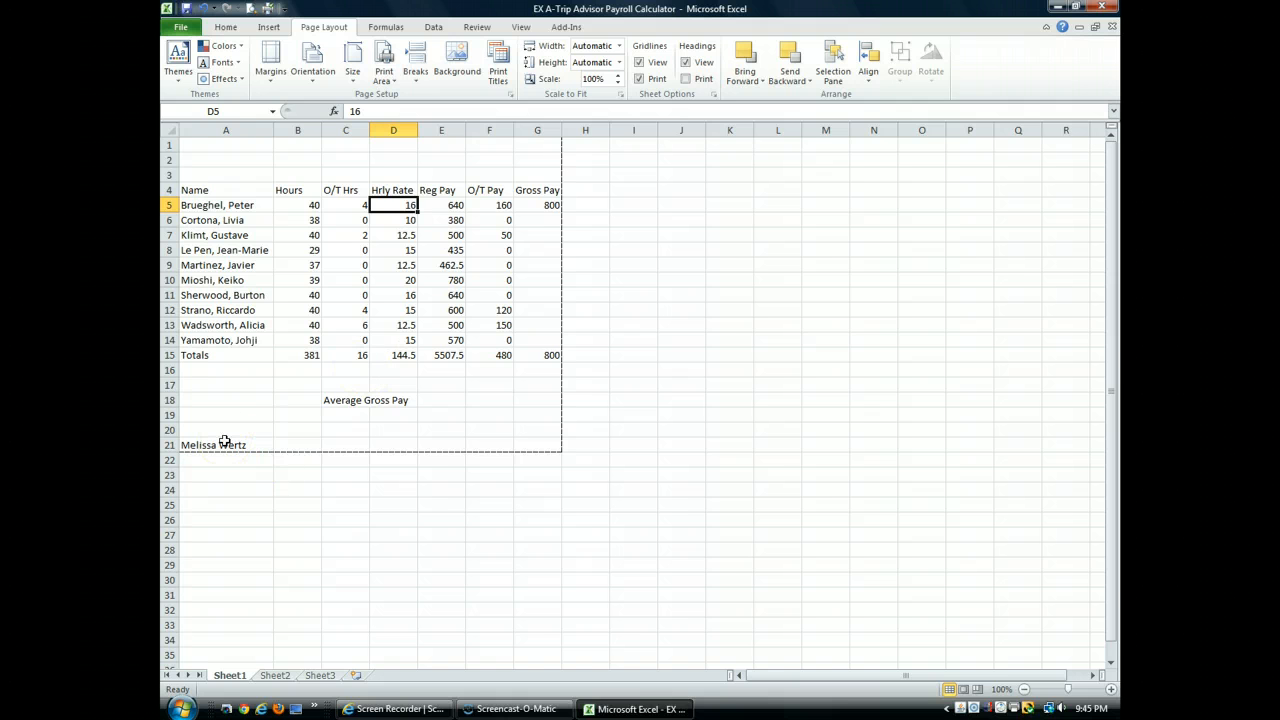
Step: Set the range A4:G27 of the payroll sheet as the print area
left_click(224, 443)
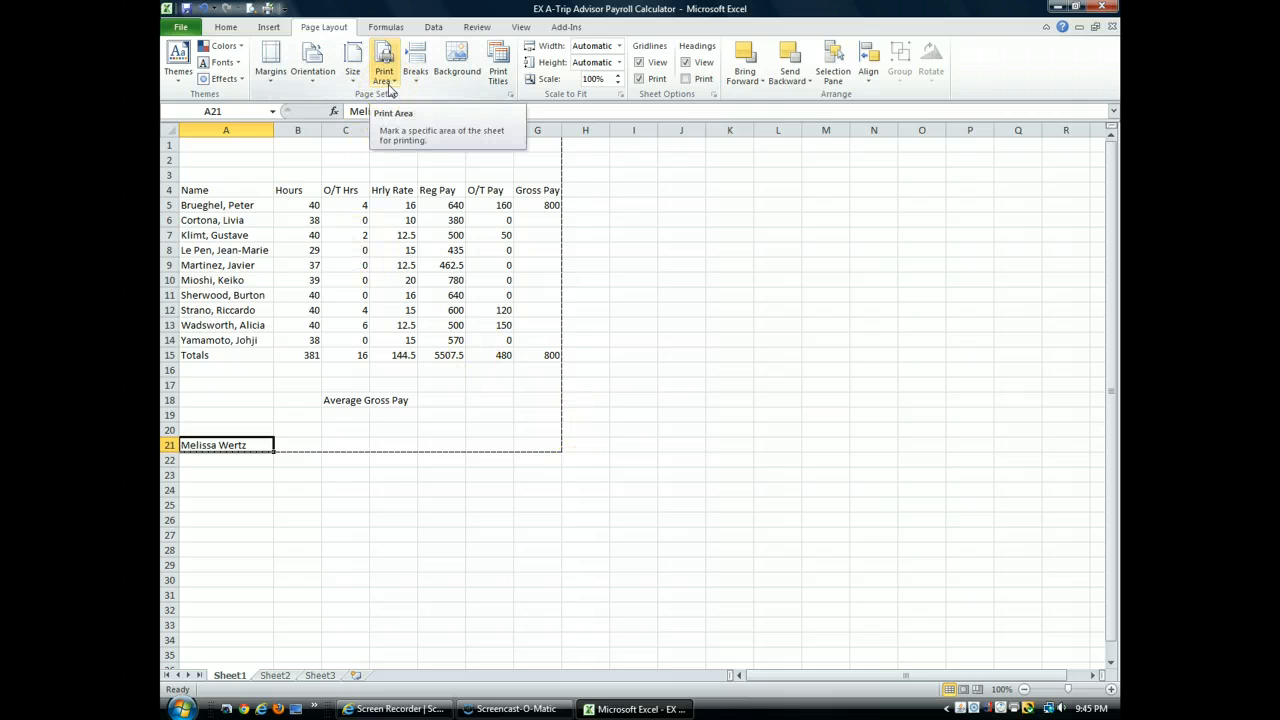
left_click(250, 146)
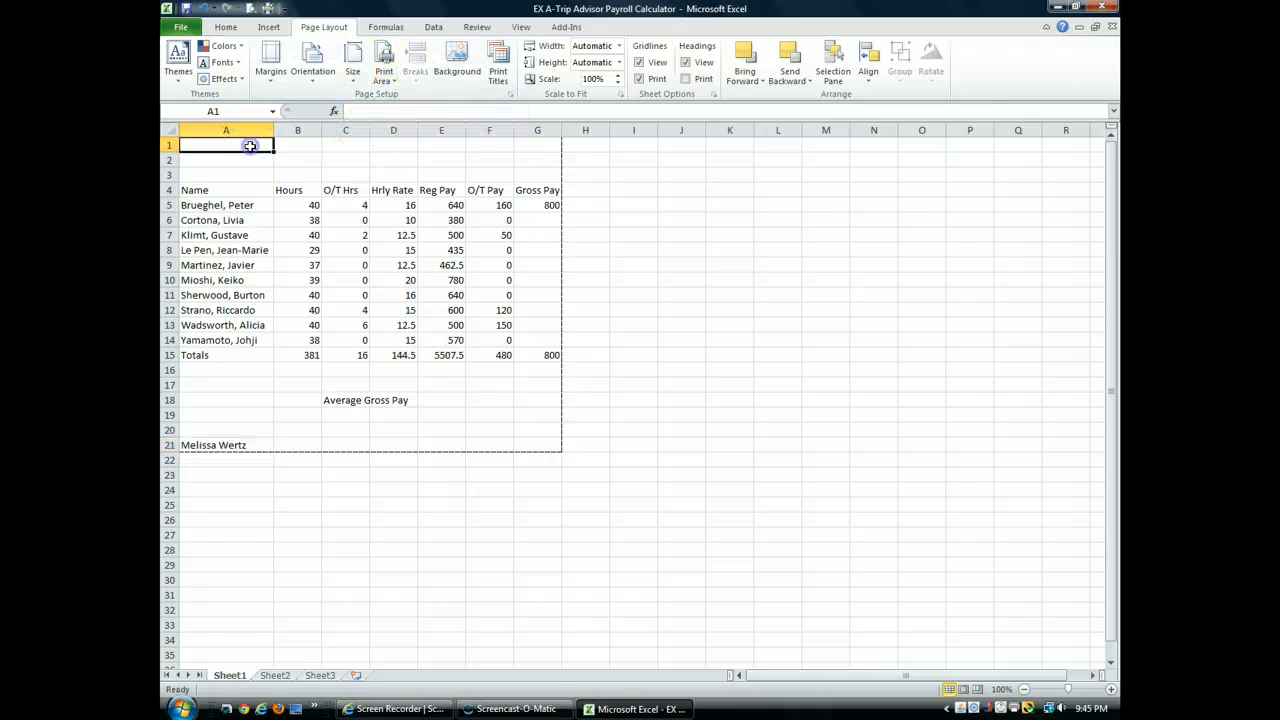
left_click_drag(246, 192, 562, 538)
left_click(384, 76)
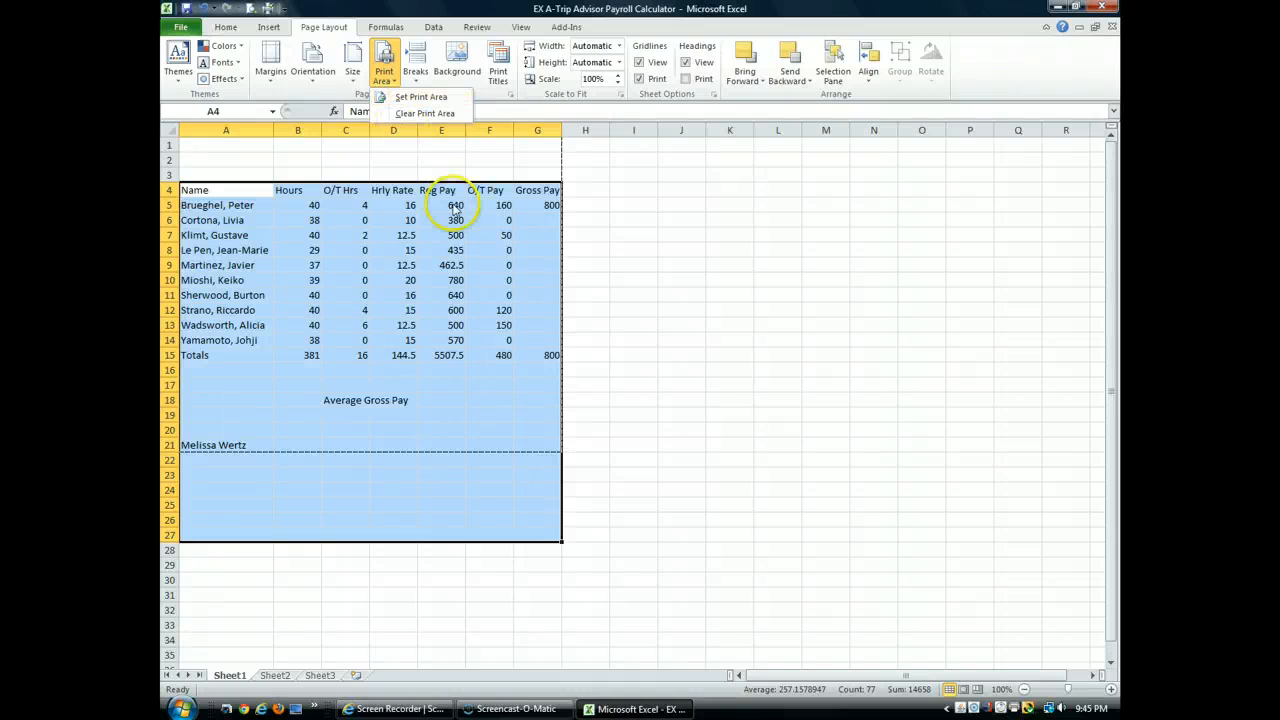
left_click(398, 99)
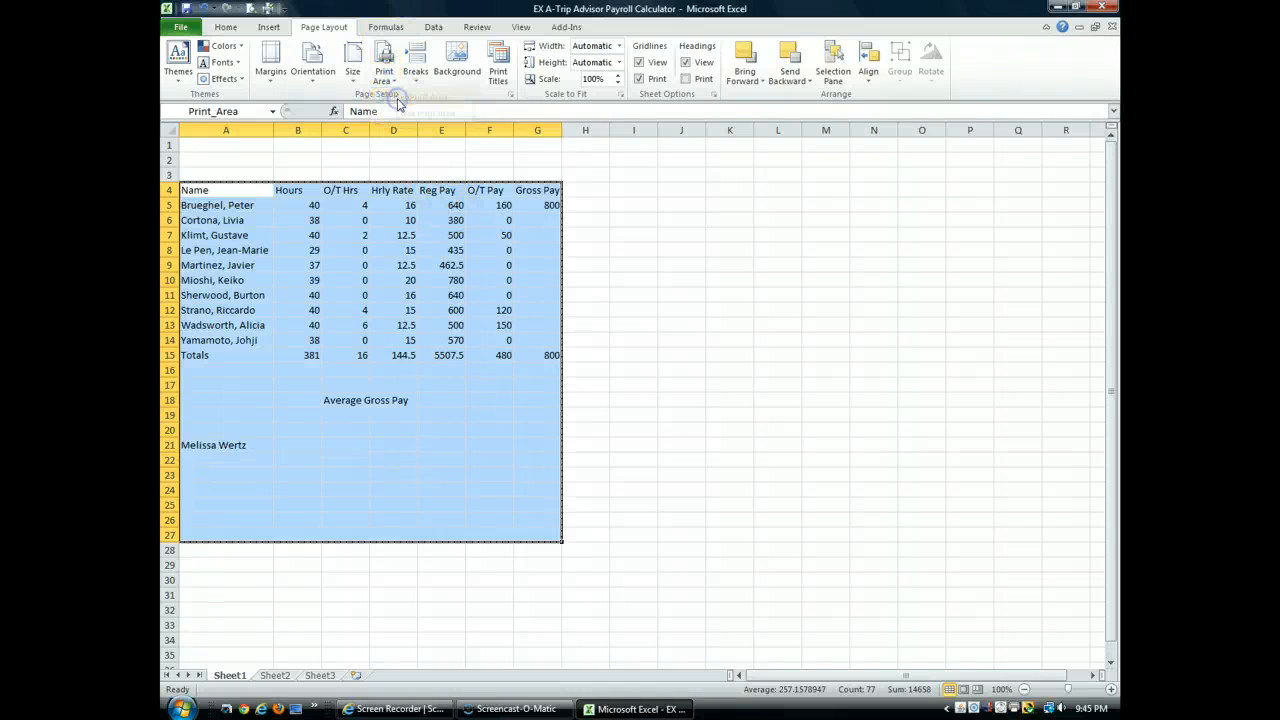
left_click(681, 340)
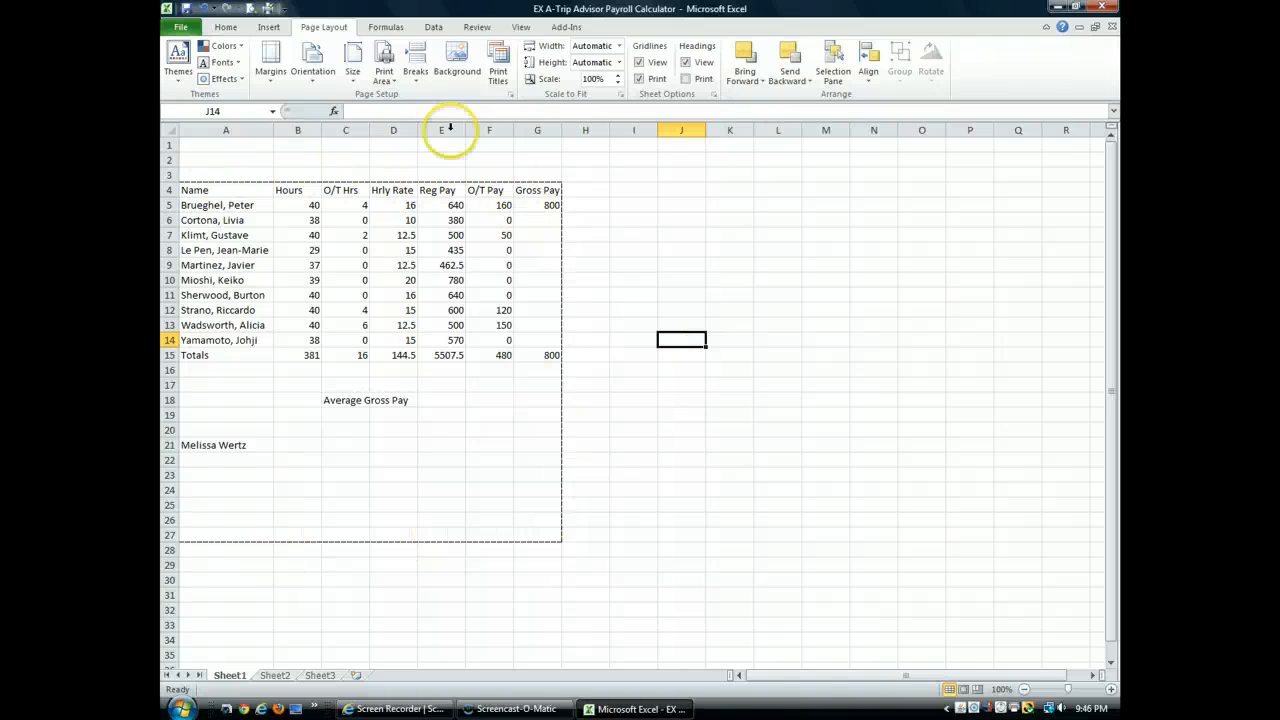
Step: Clear the sheet's print area
left_click(385, 74)
left_click(412, 115)
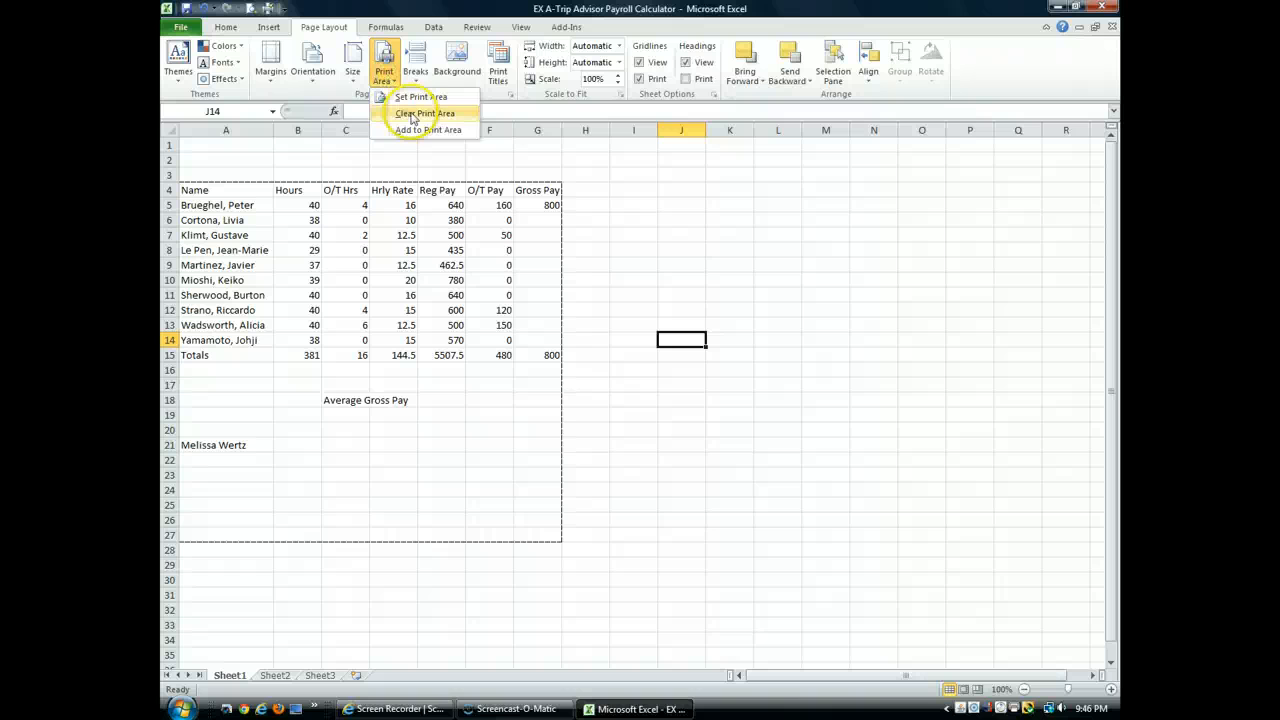
left_click(581, 283)
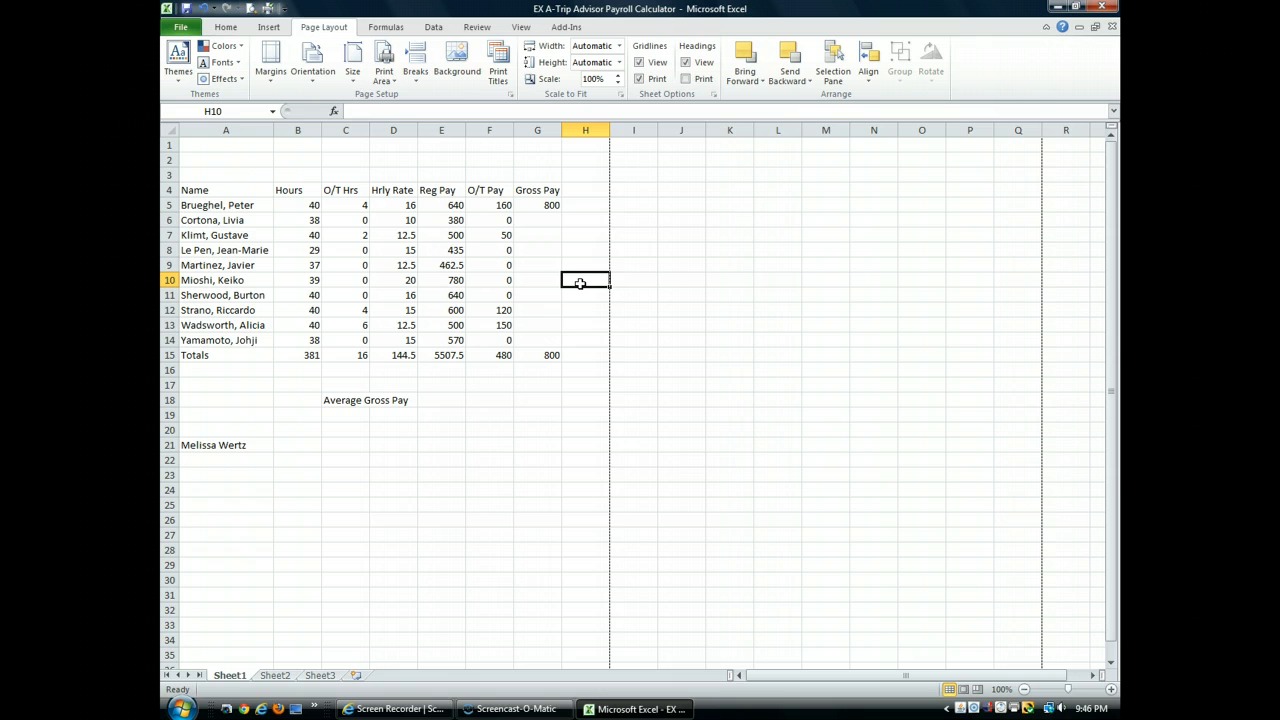
Step: Set the page orientation to landscape and show the sheet in Page Layout view
left_click(314, 78)
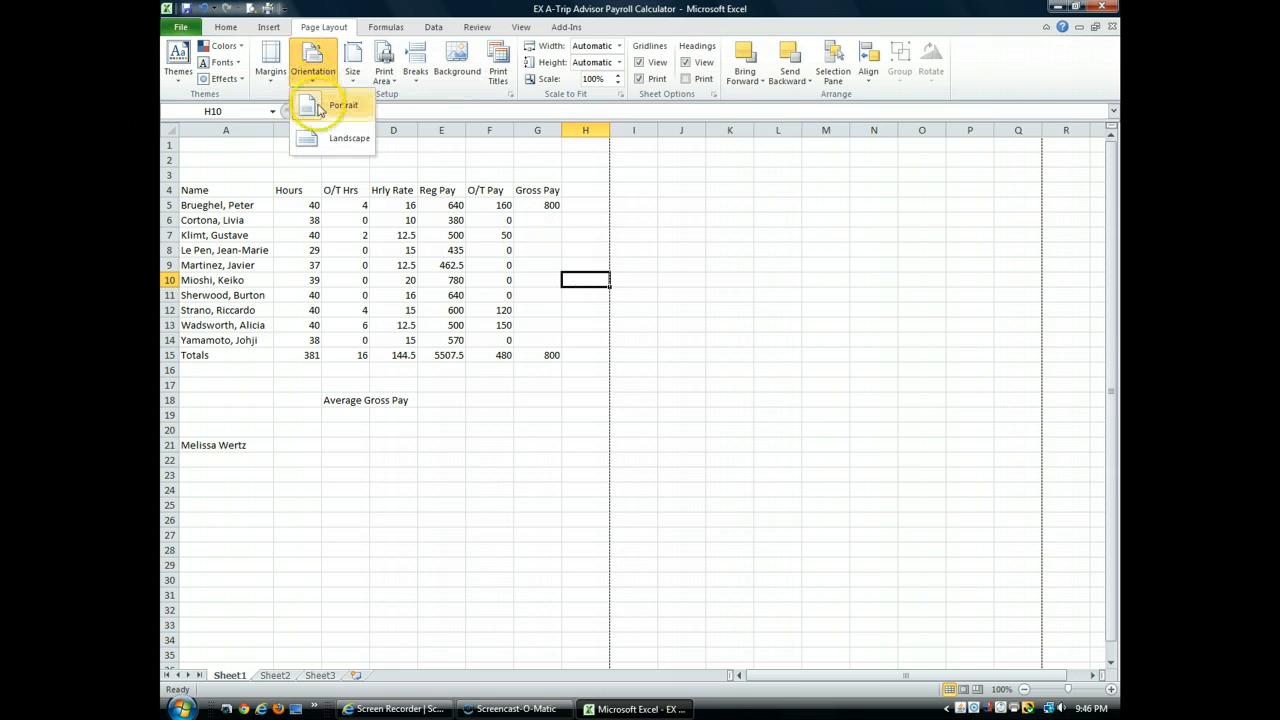
left_click(326, 140)
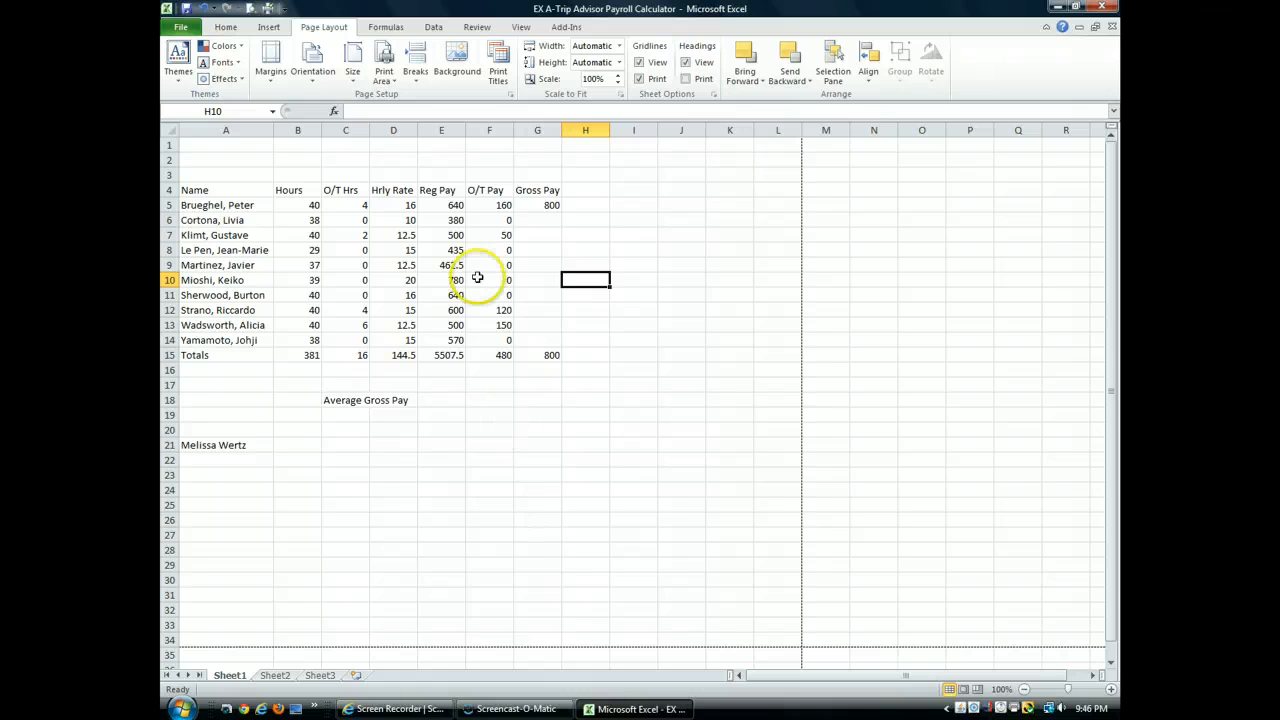
left_click(521, 28)
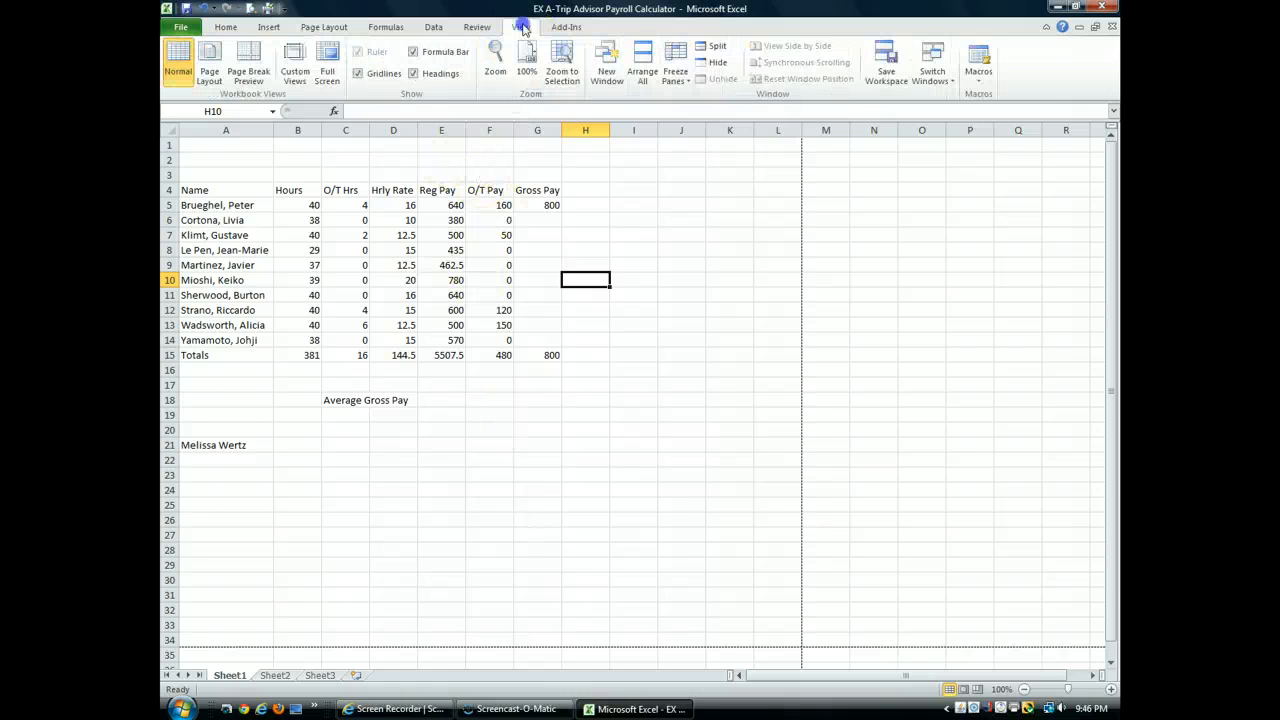
left_click(211, 76)
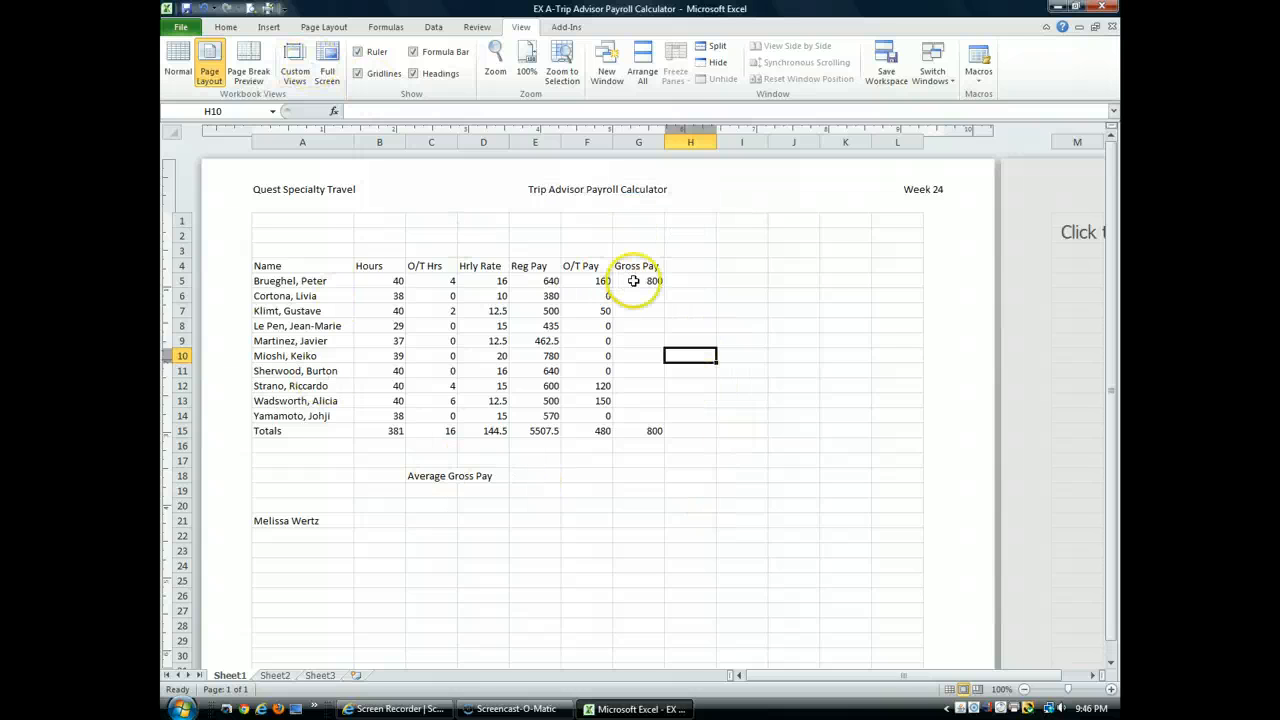
Step: Switch the page orientation to portrait, compare it once more with landscape, and finish on portrait
left_click(325, 27)
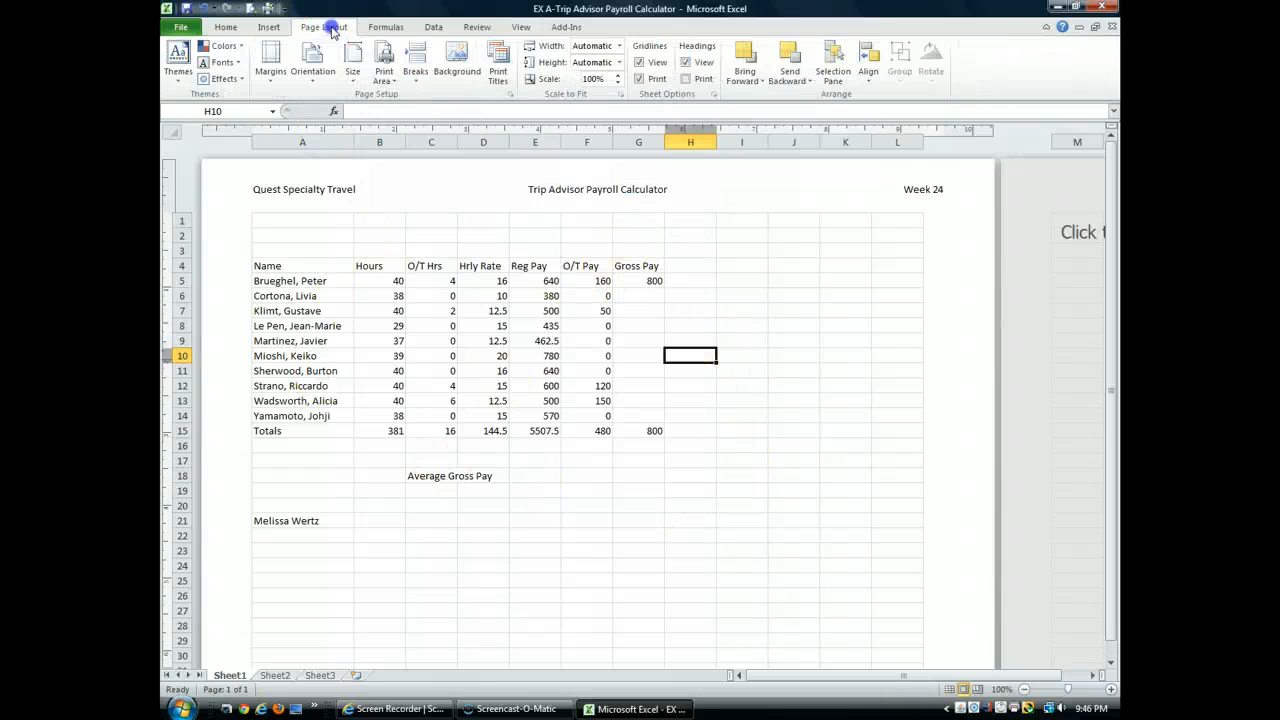
left_click(313, 62)
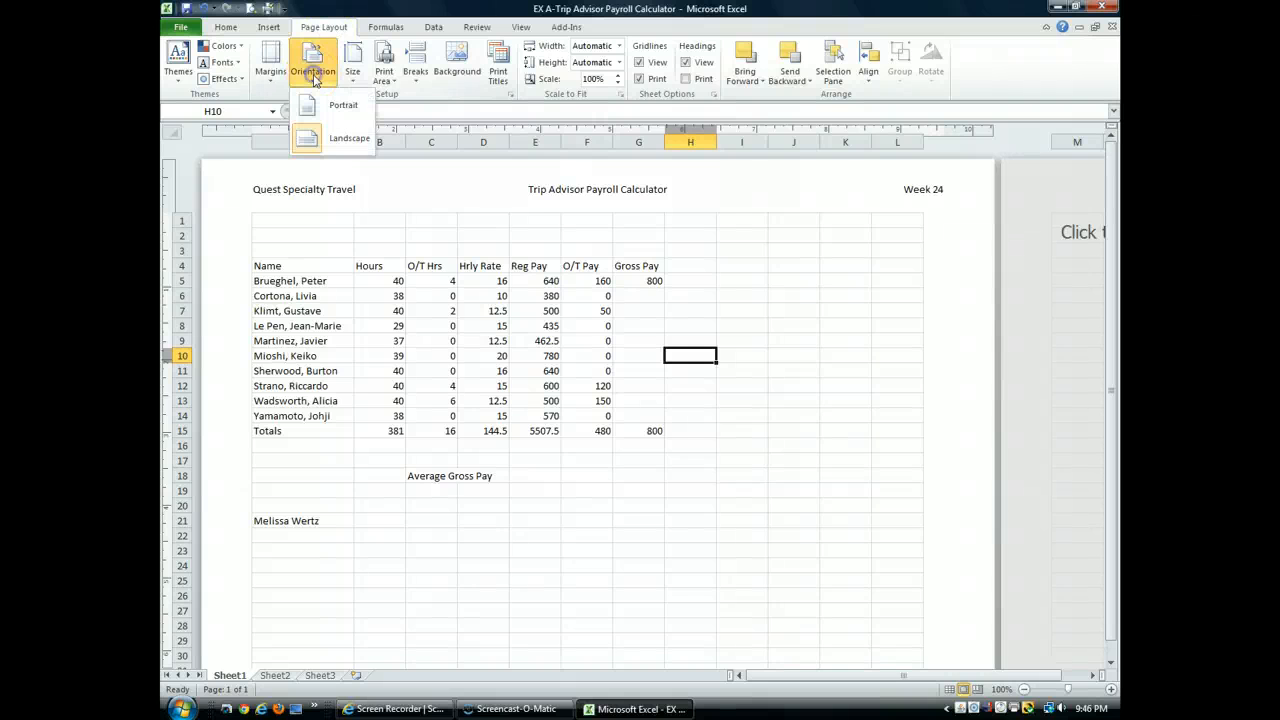
left_click(334, 107)
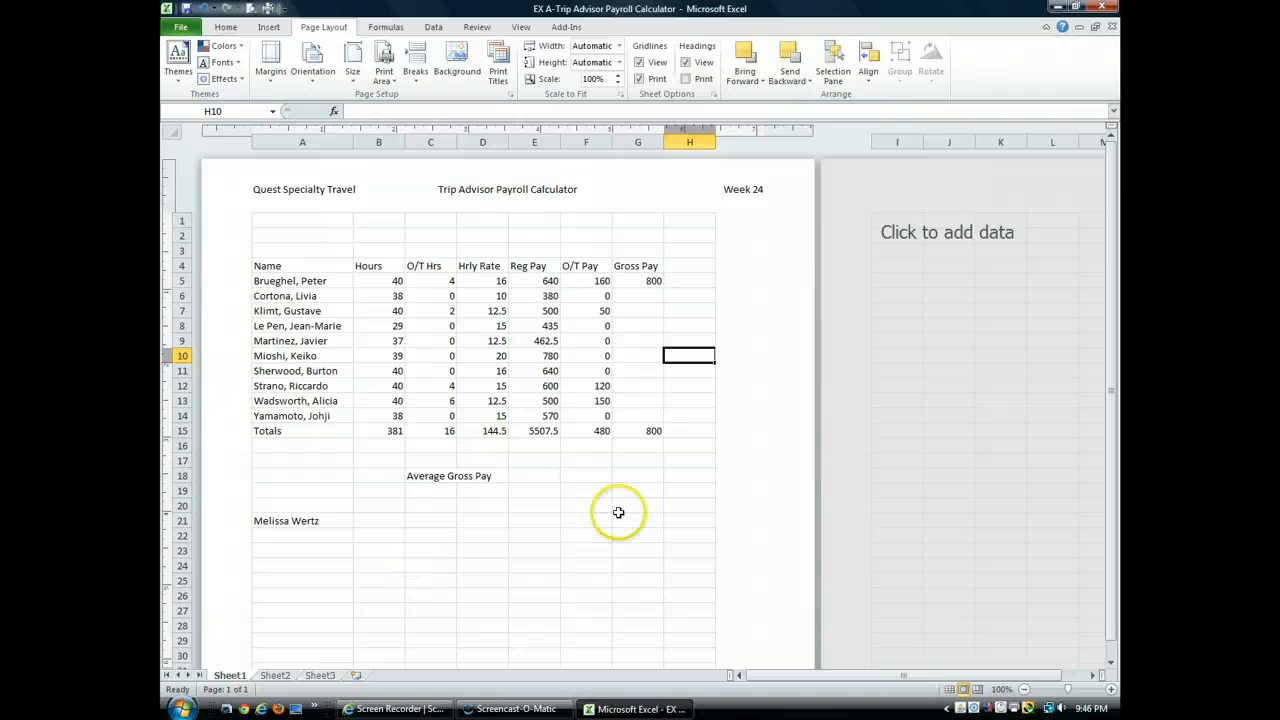
left_click(313, 62)
left_click(331, 141)
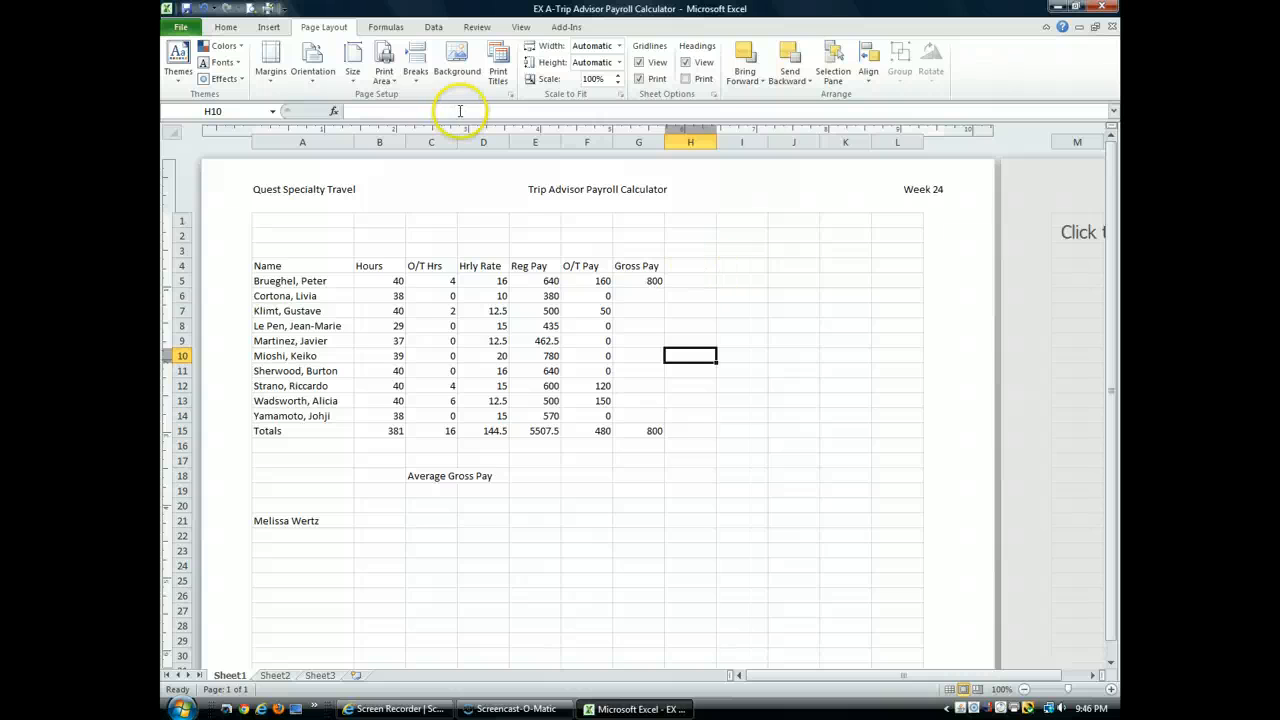
left_click(313, 70)
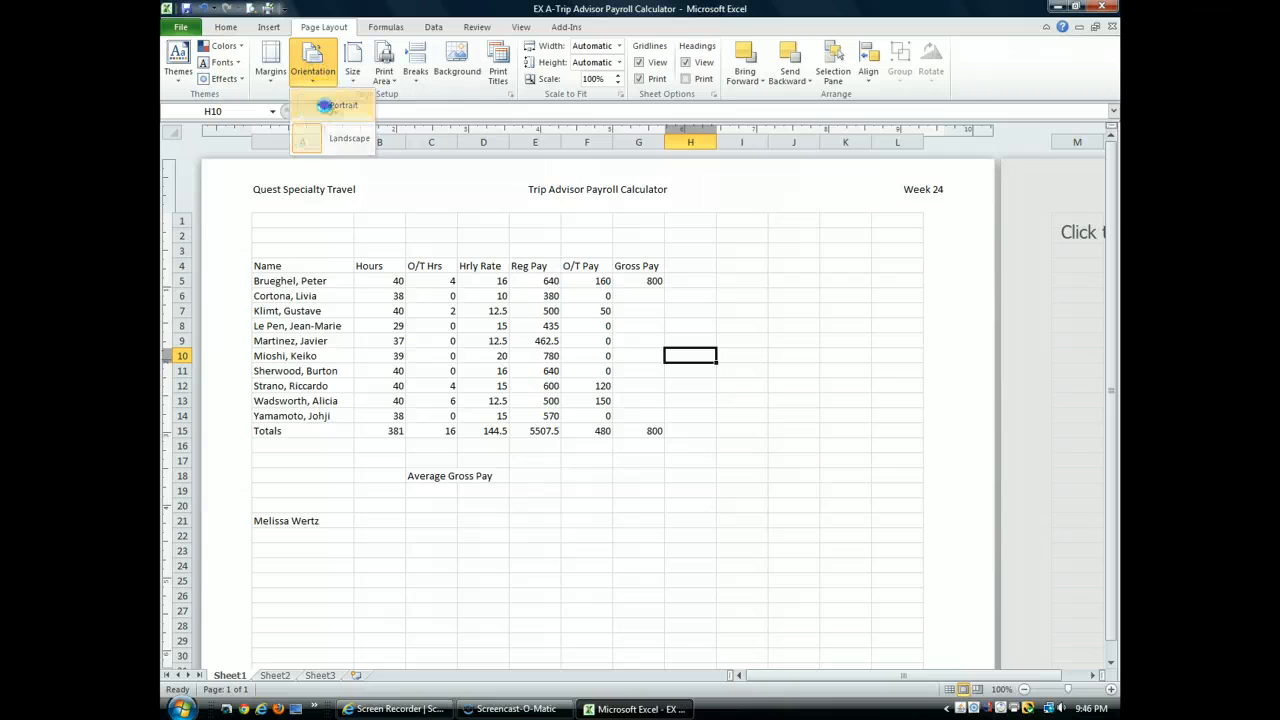
left_click(328, 108)
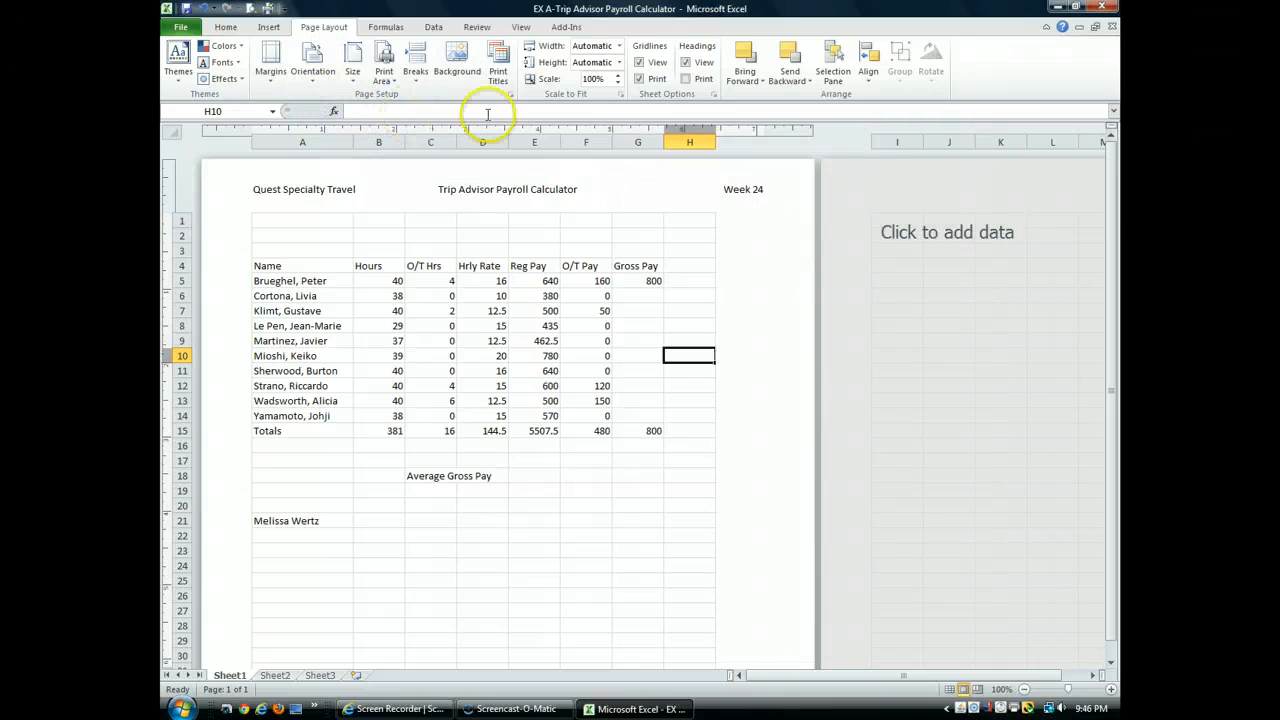
Step: Turn off both the viewing and the printing of the sheet's gridlines
left_click(640, 79)
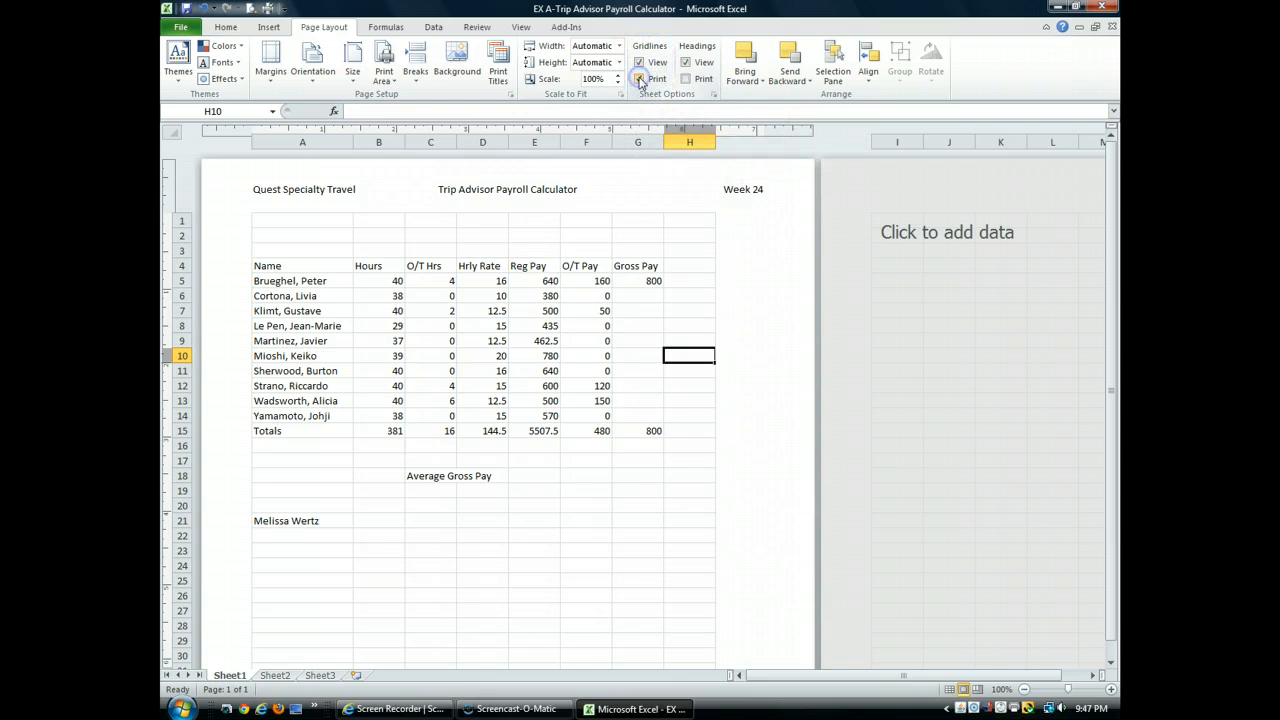
left_click(640, 63)
left_click(640, 63)
left_click(640, 63)
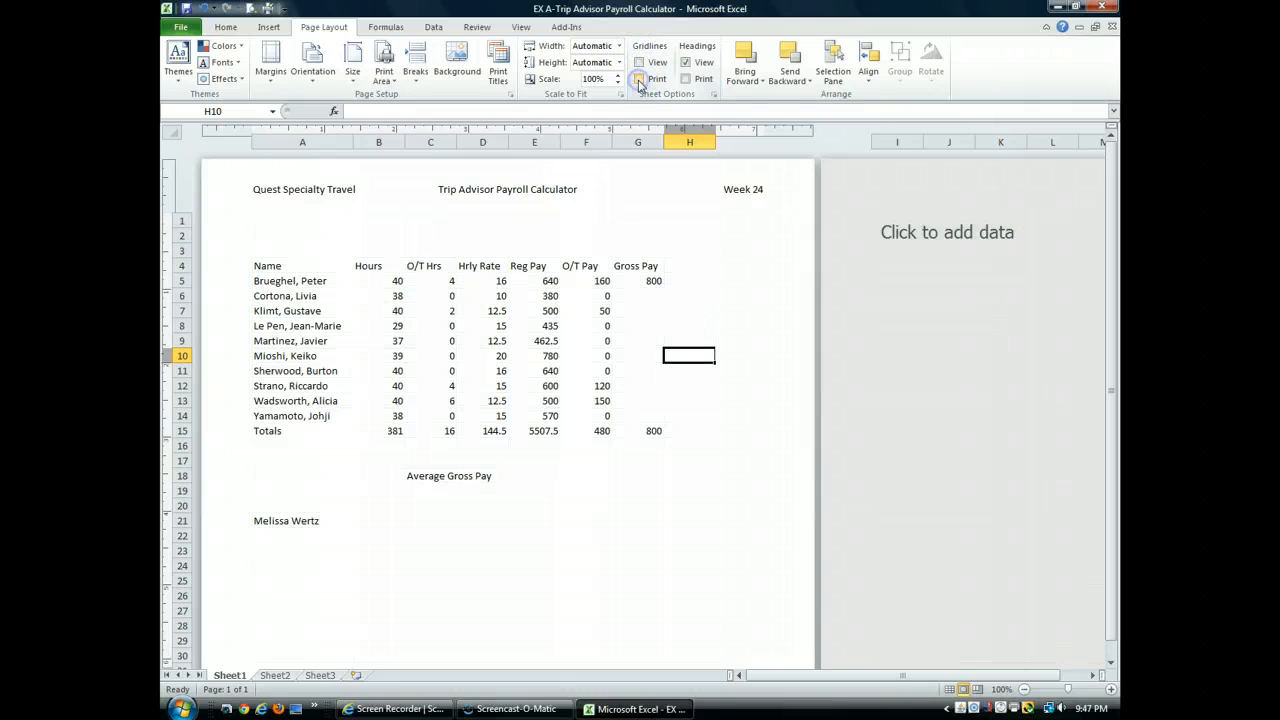
left_click(540, 350)
Step: Turn the sheet's gridlines on for both viewing and printing
left_click(640, 63)
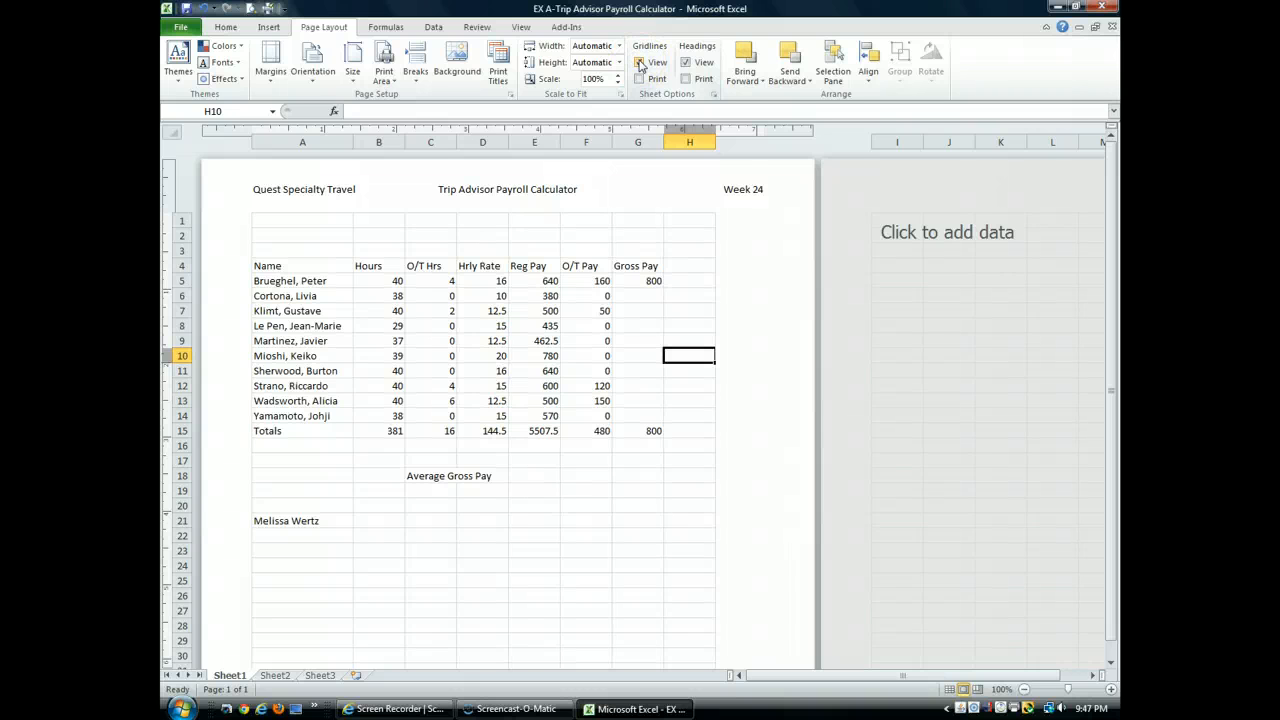
left_click(640, 63)
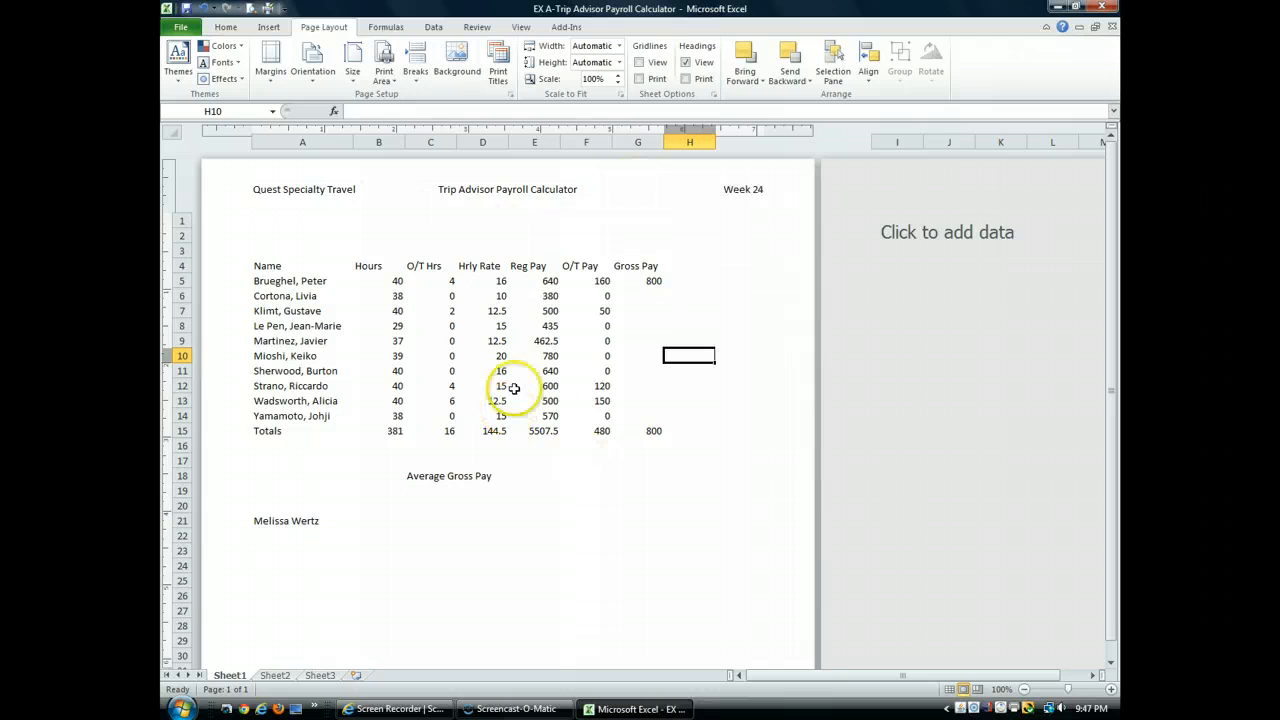
left_click(640, 62)
left_click(638, 80)
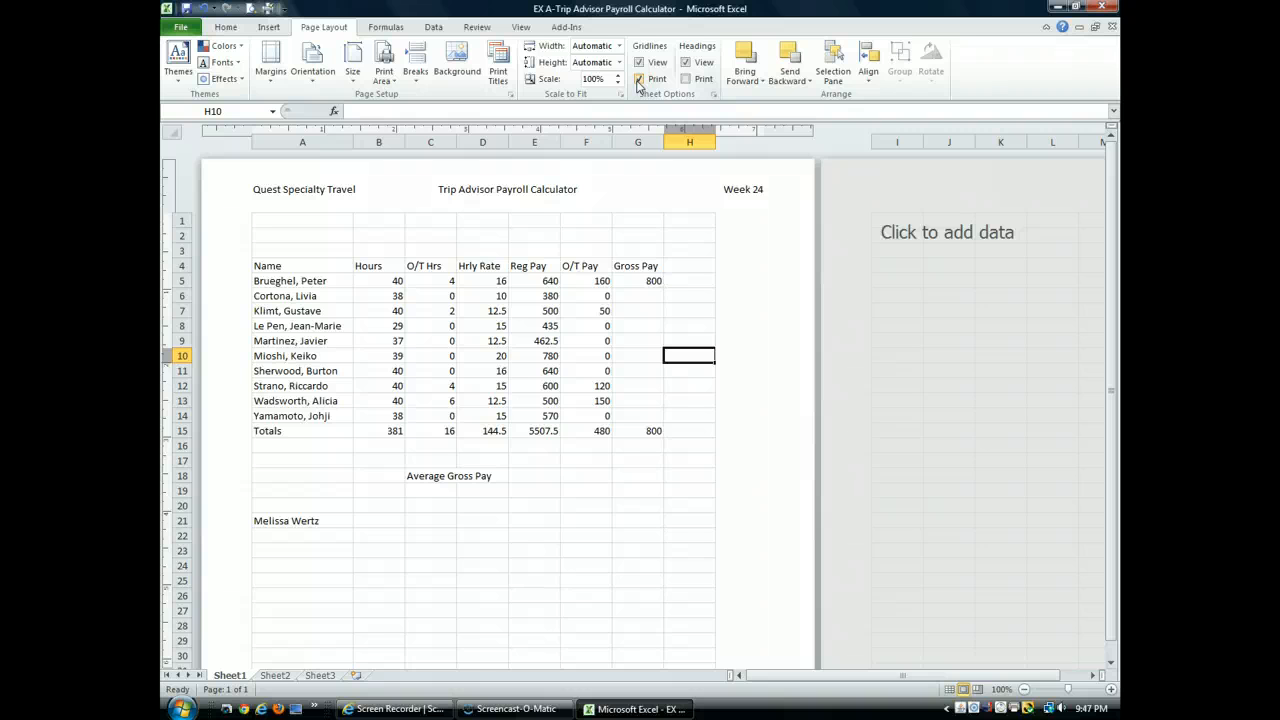
Step: Save the workbook and open its print settings with the print preview
left_click(187, 8)
left_click(182, 28)
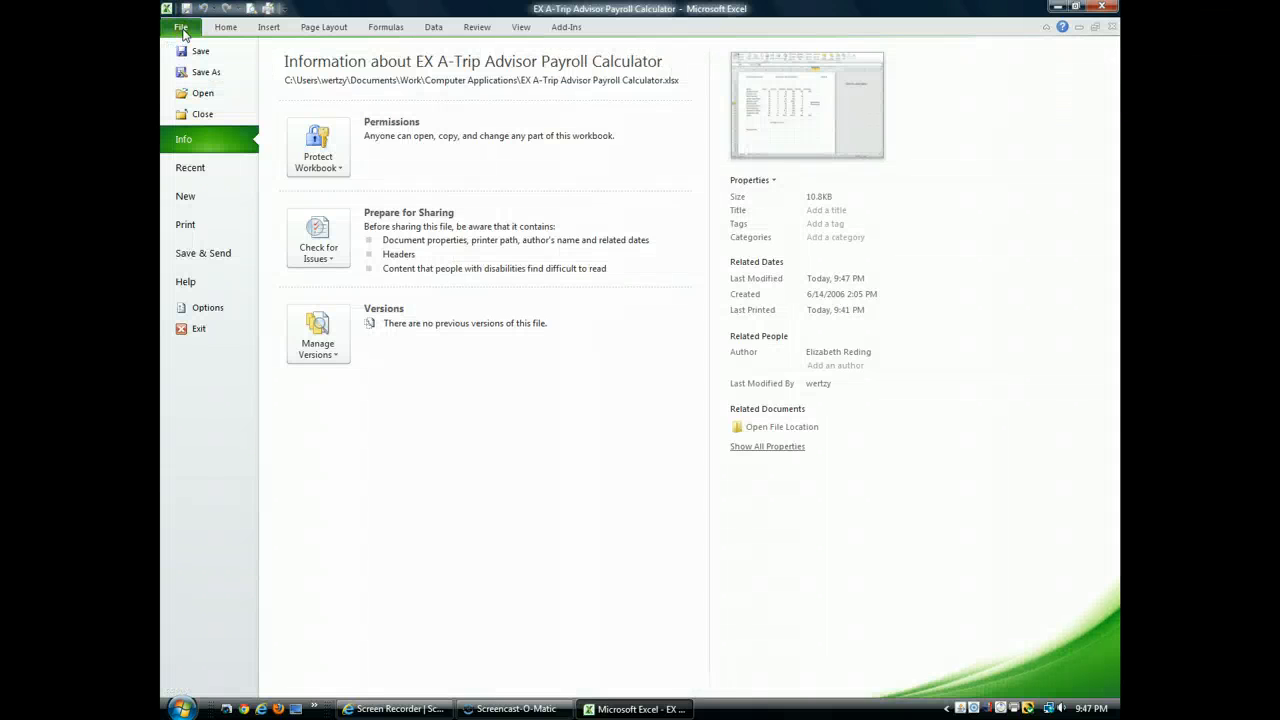
left_click(184, 225)
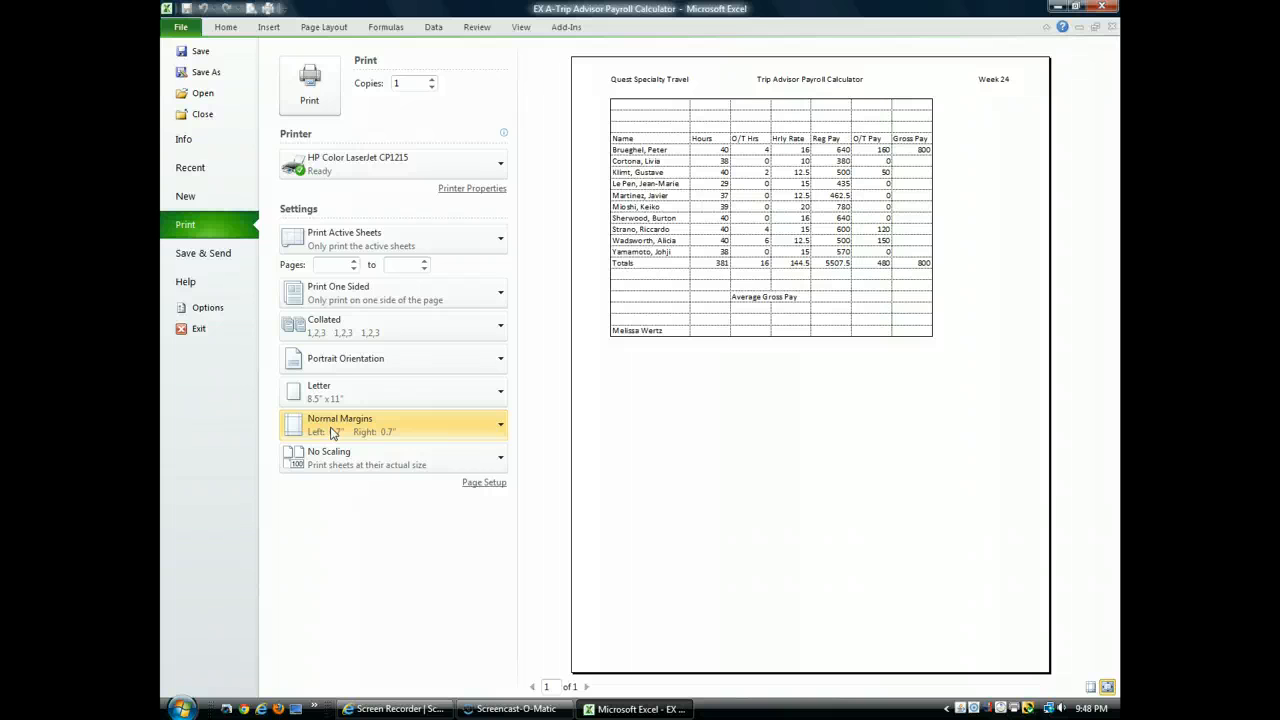
Step: Preview the printout in landscape orientation, and return the print setting to portrait
left_click(366, 369)
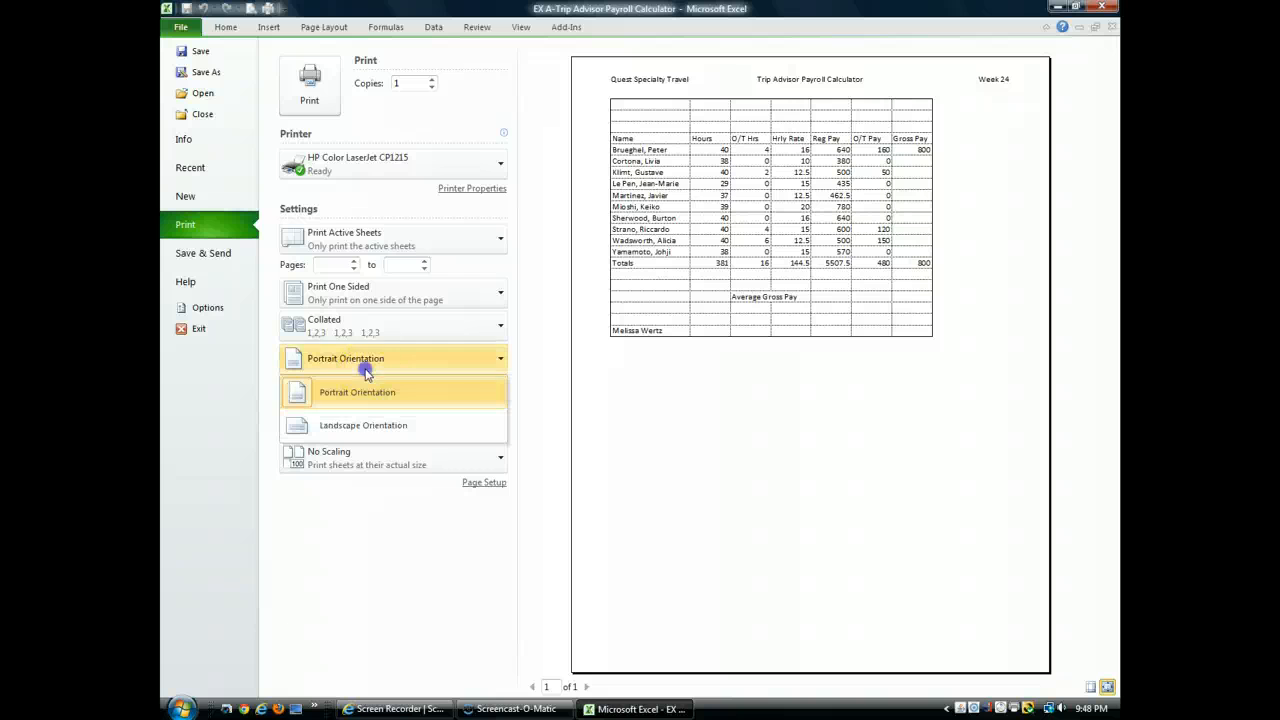
left_click(369, 426)
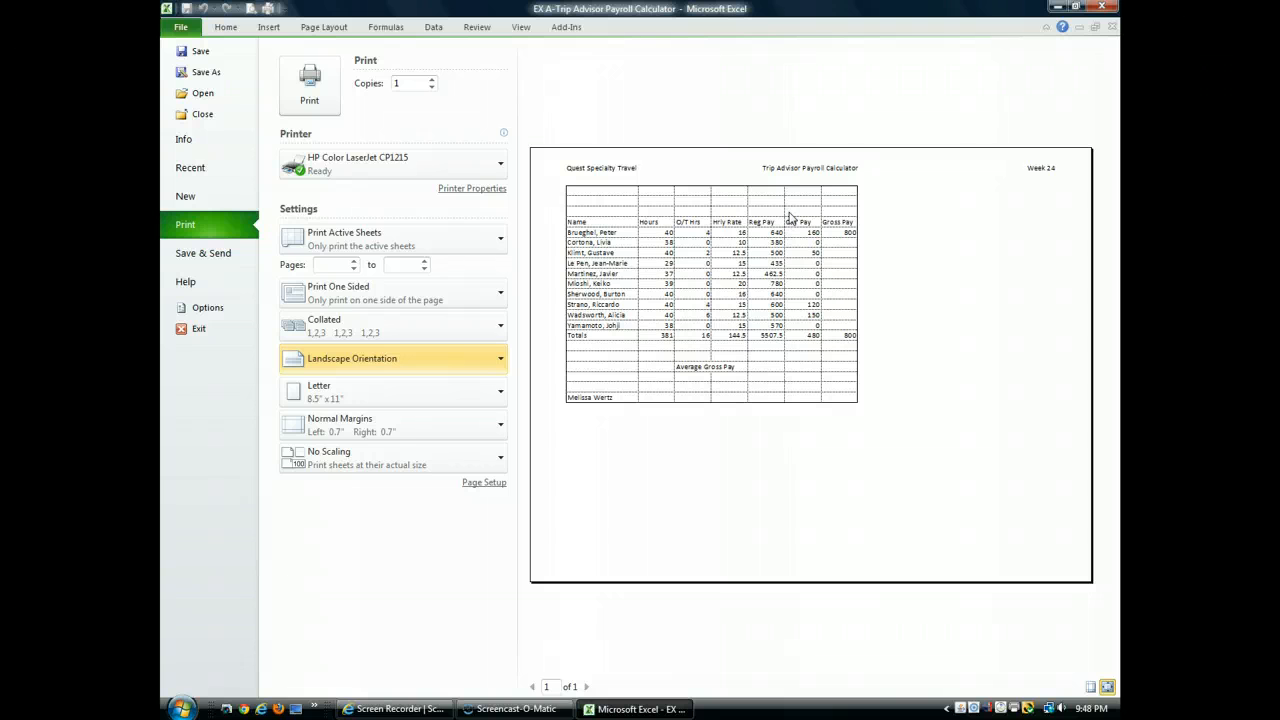
left_click(473, 364)
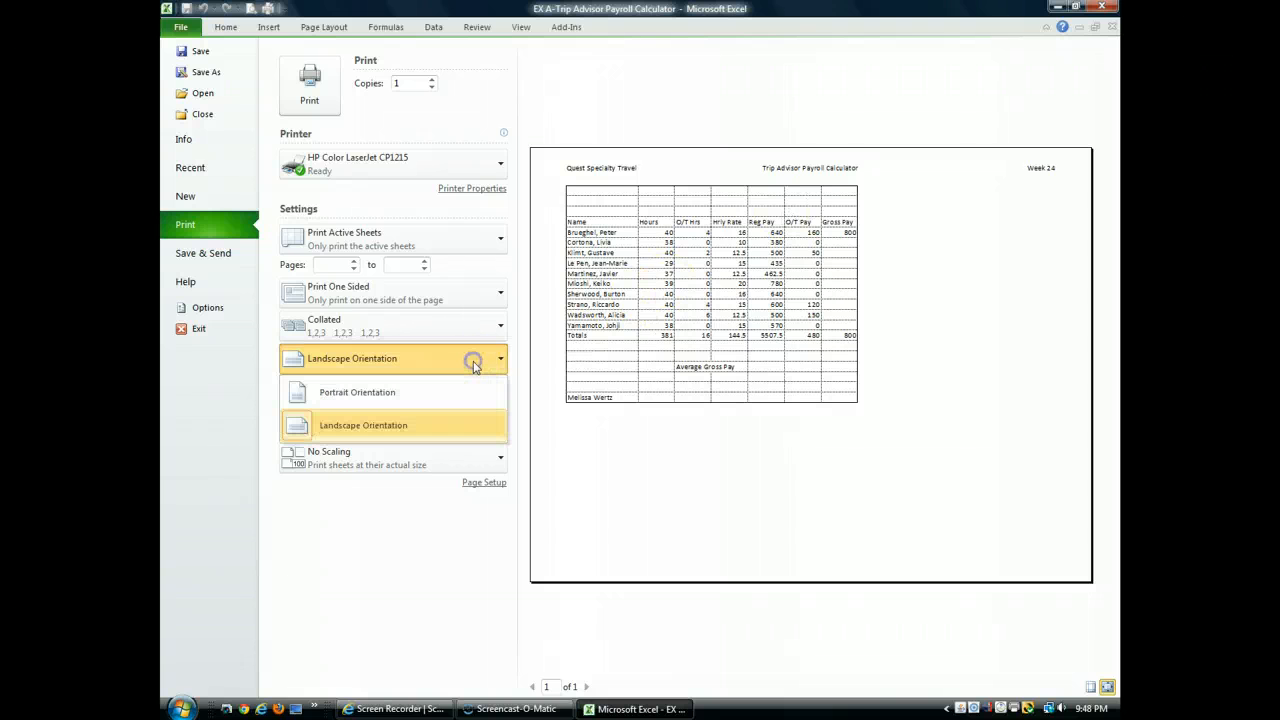
left_click(465, 398)
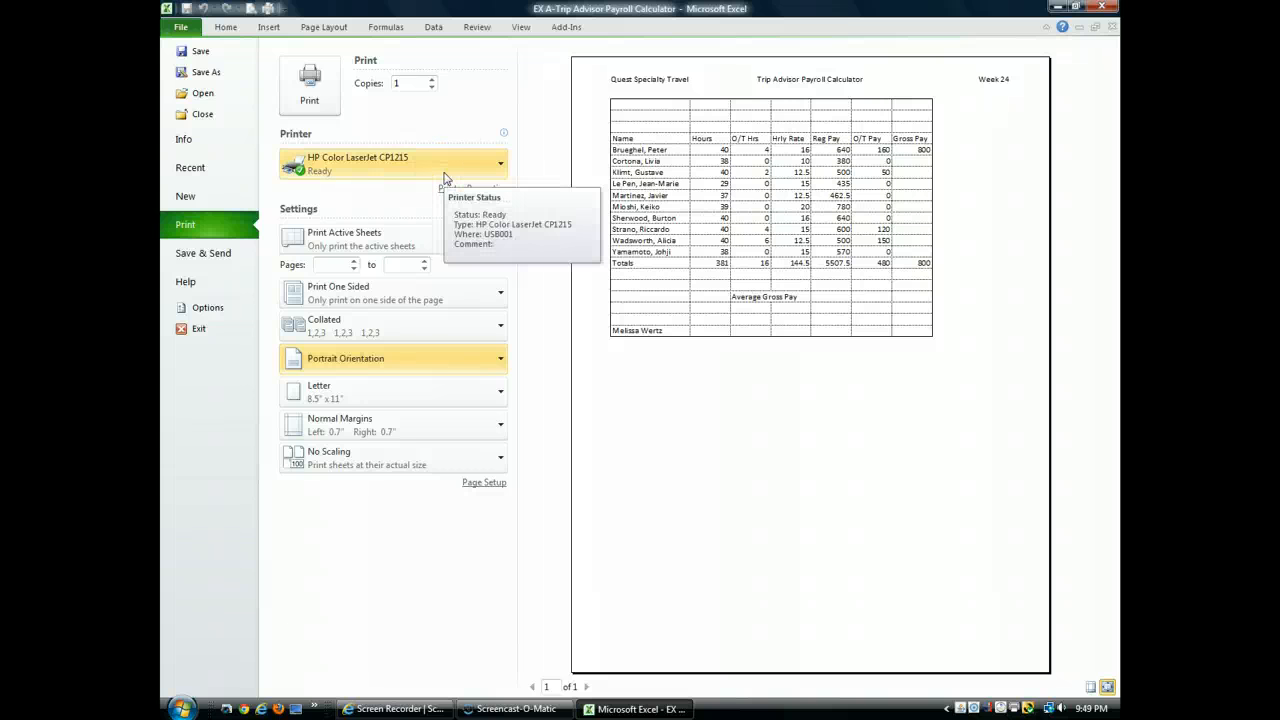
Step: Print 1 copy of the sheet with the print range set to Print Active Sheets
left_click(405, 245)
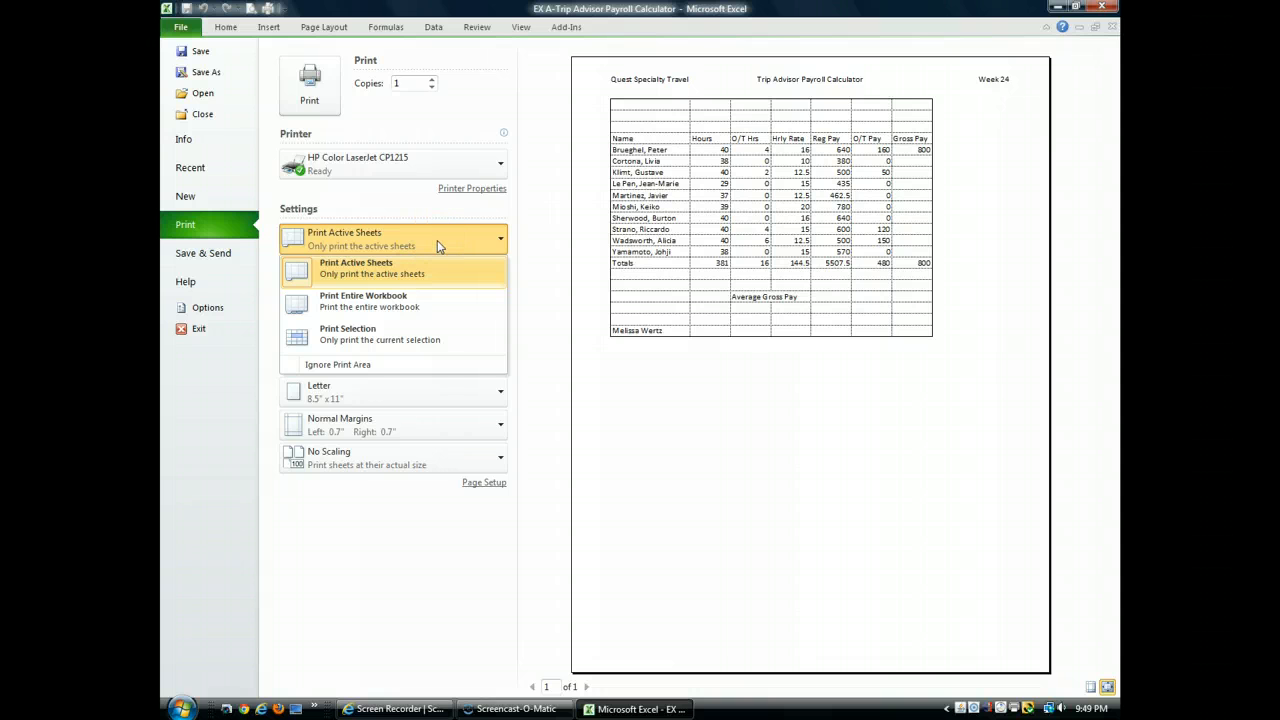
left_click(417, 274)
left_click(434, 242)
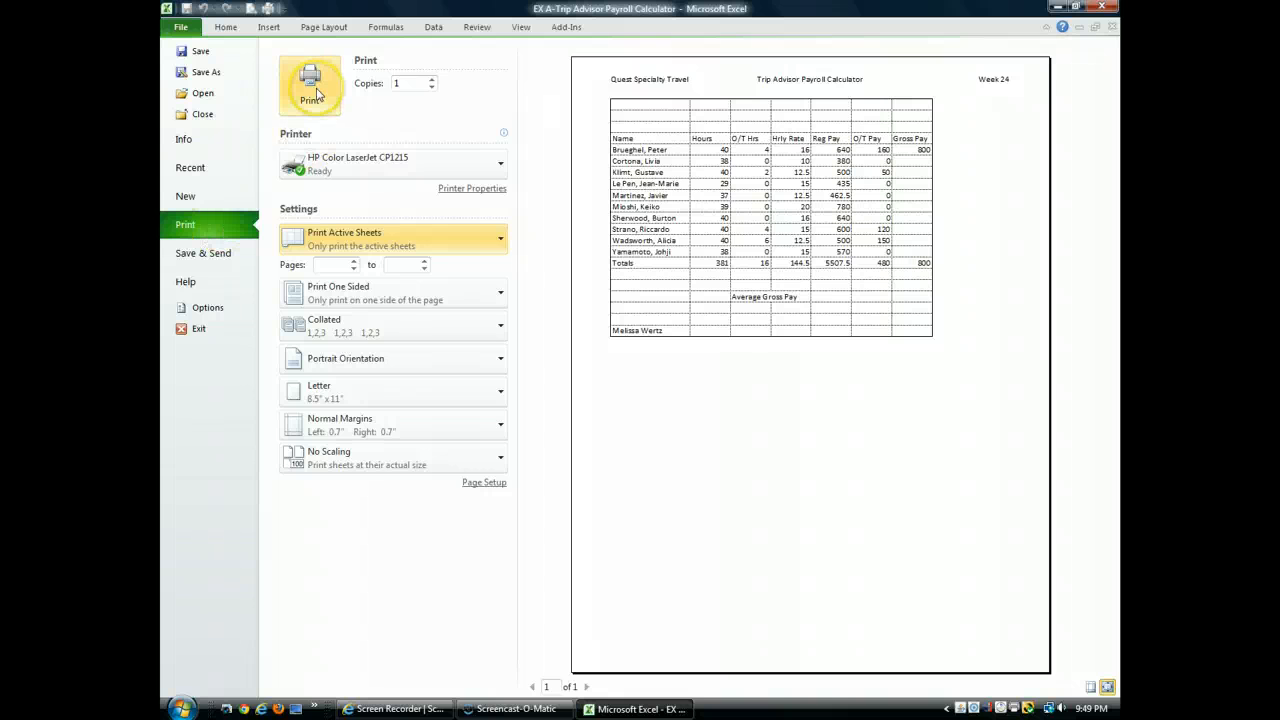
double_click(401, 84)
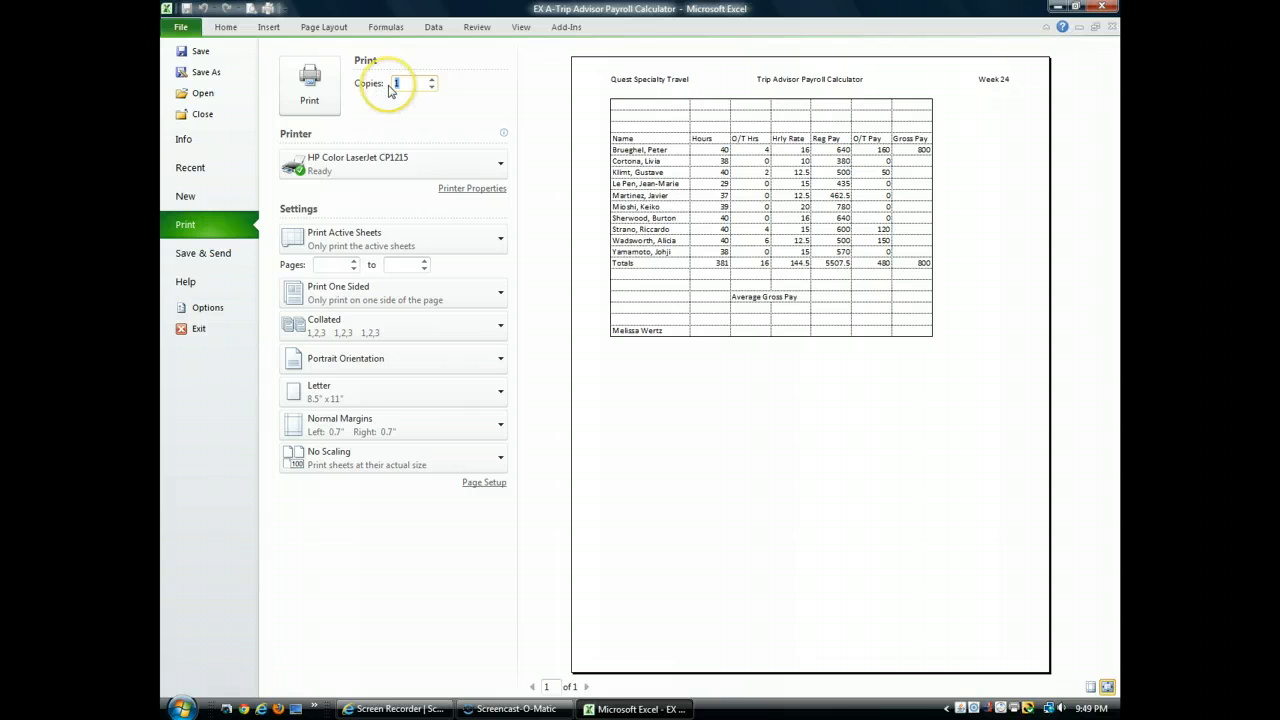
left_click(330, 107)
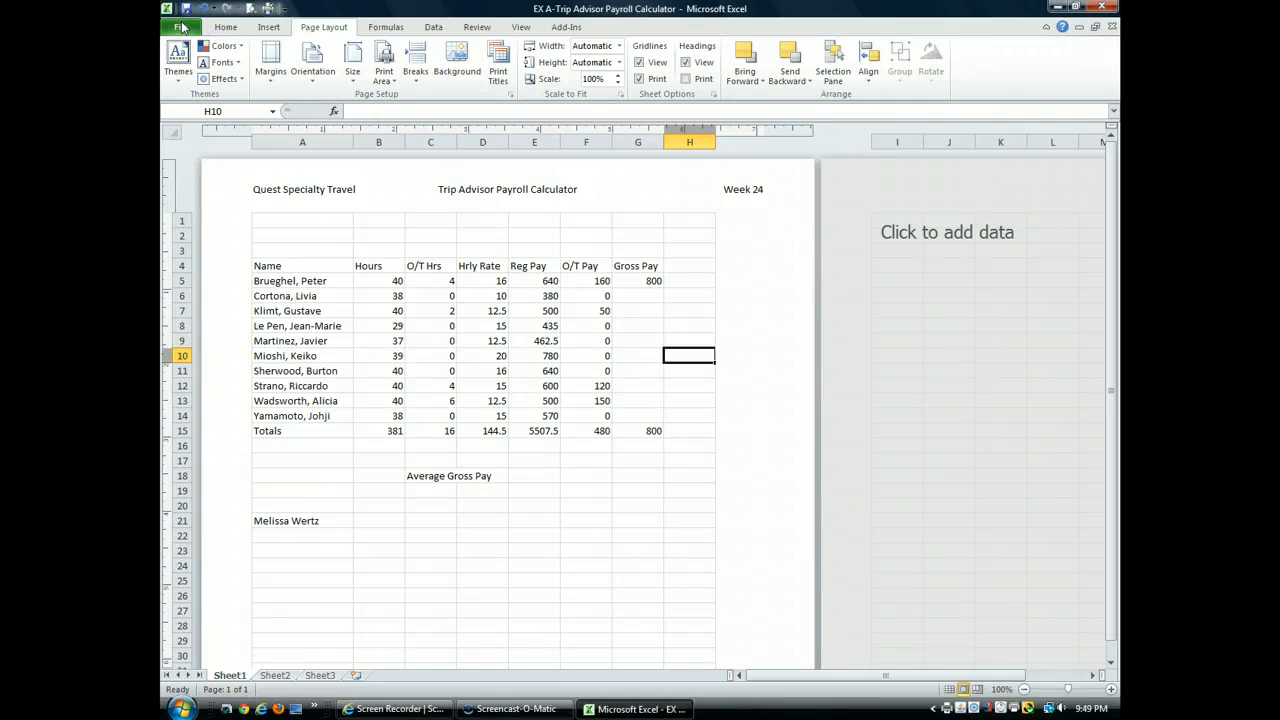
Step: Save the payroll workbook and exit the spreadsheet program
left_click(182, 27)
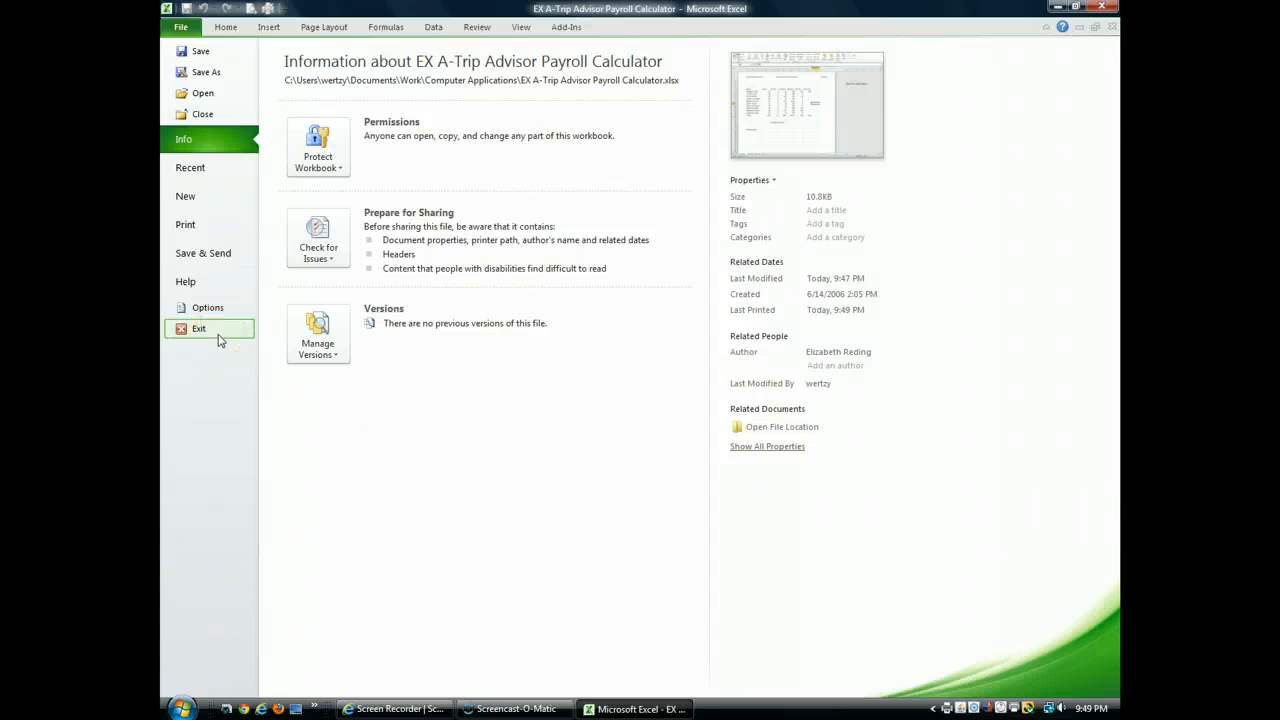
left_click(181, 27)
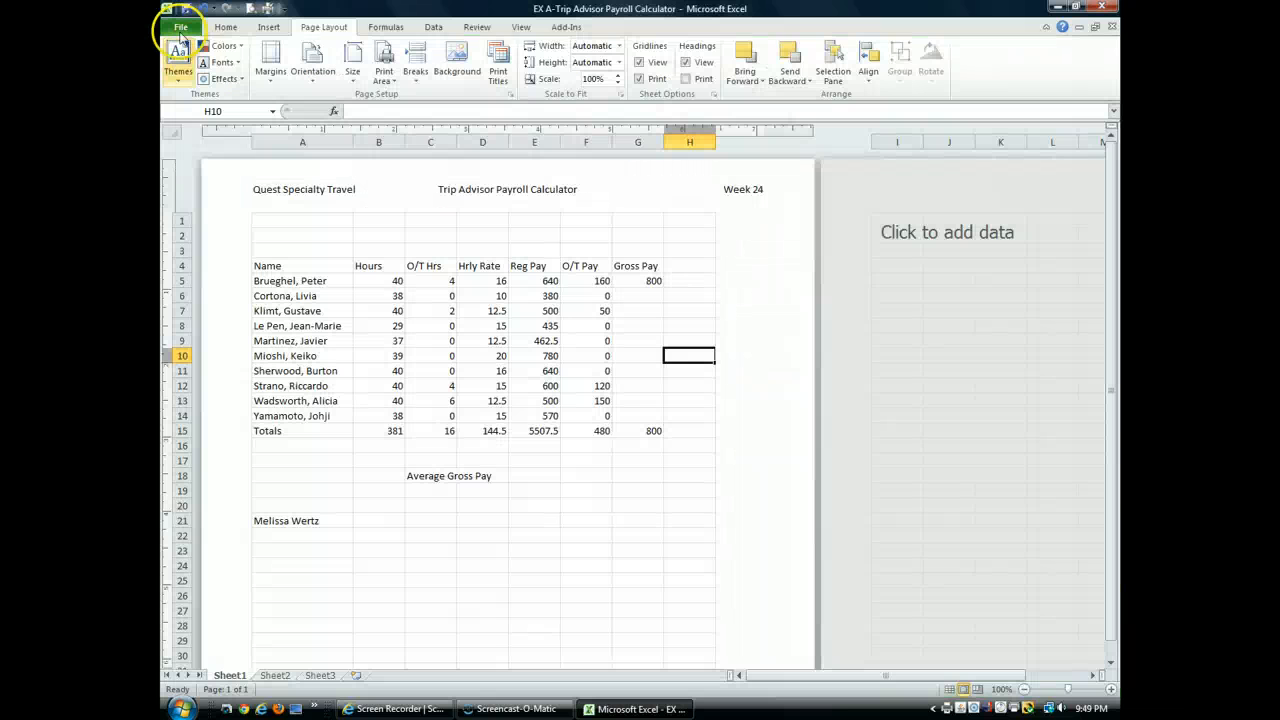
left_click(177, 28)
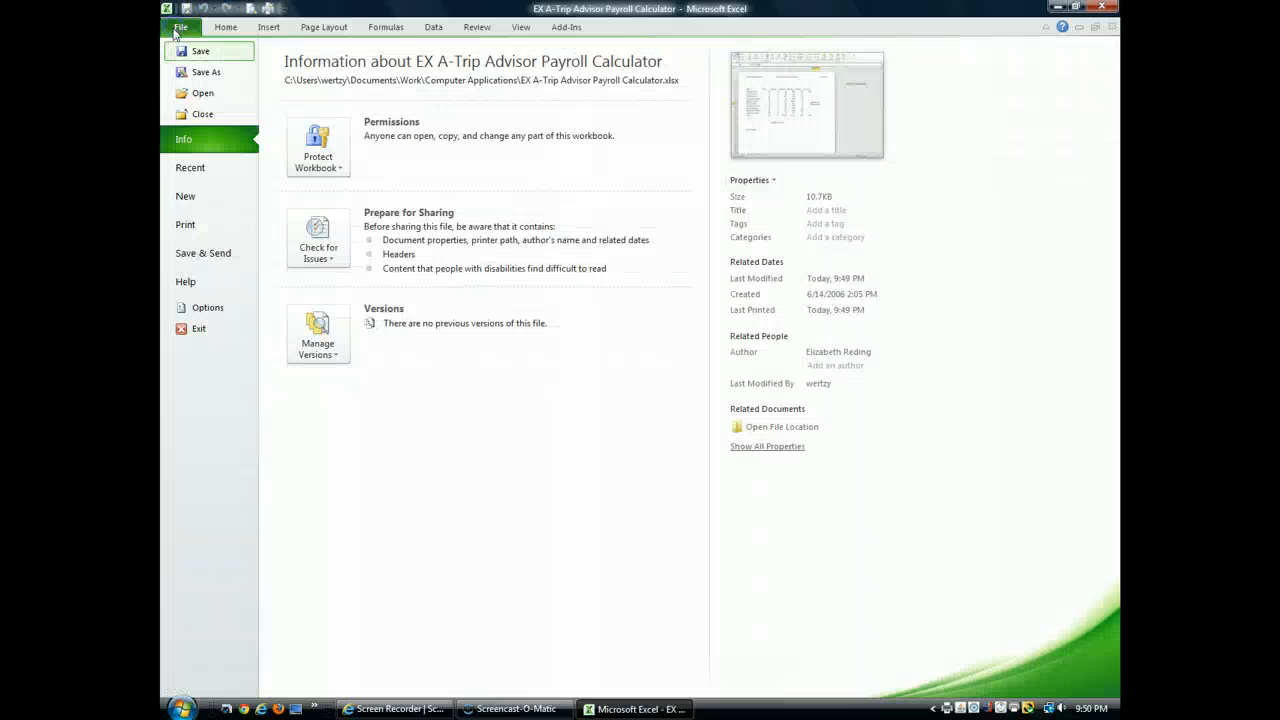
left_click(224, 332)
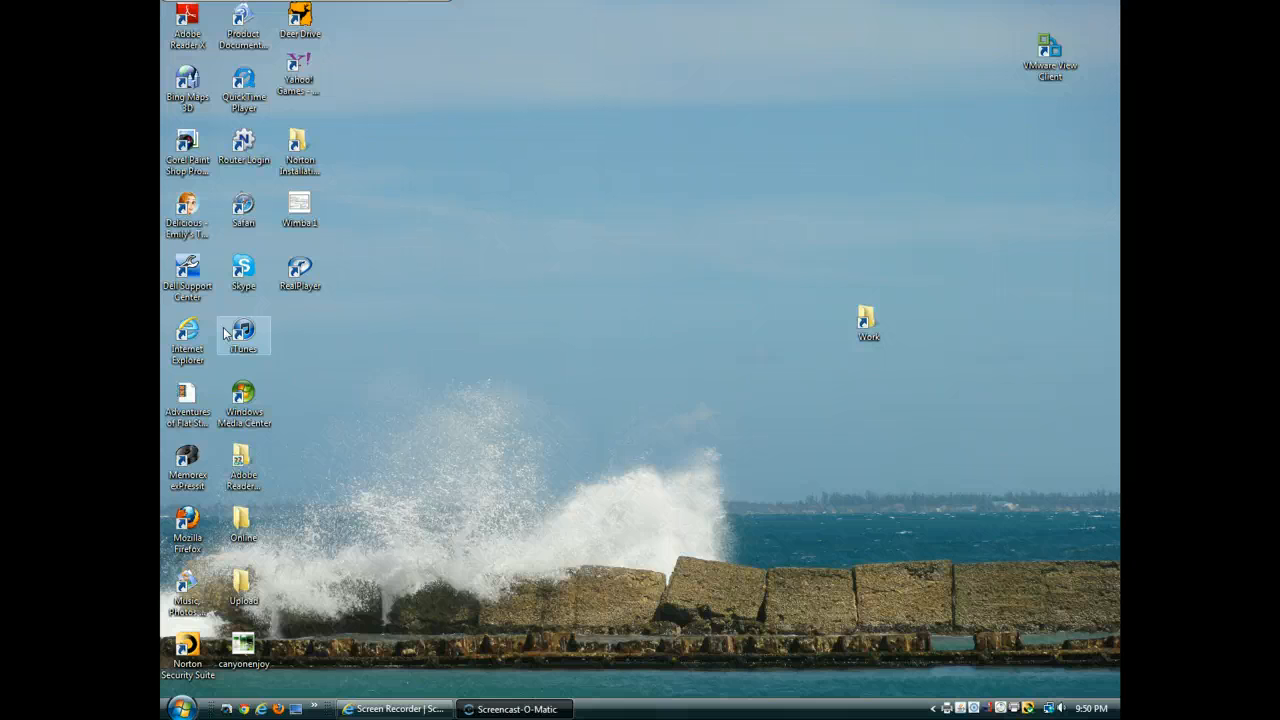